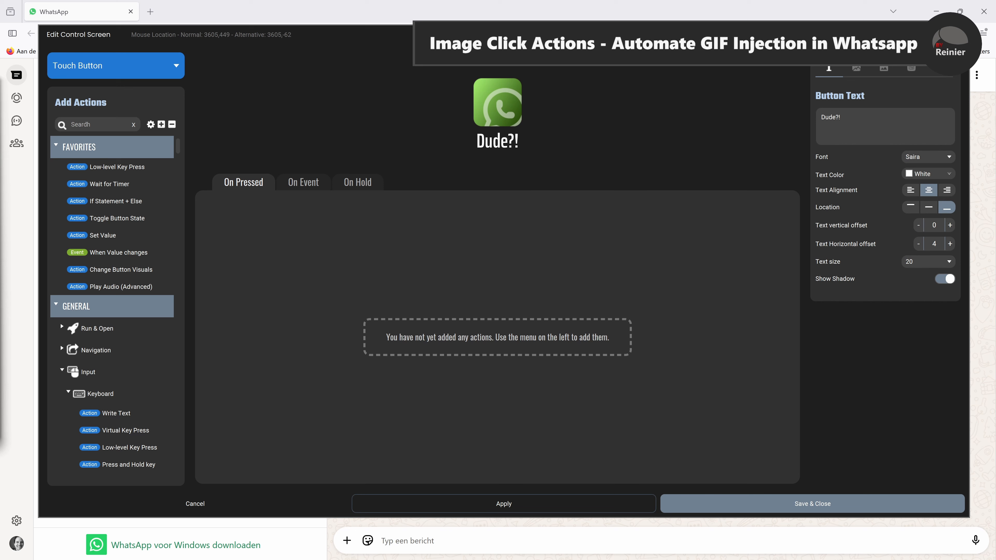
Find the image actions and add a Get Location Region Image action to the button's On Pressed actions
{"action": "type", "text": "image"}
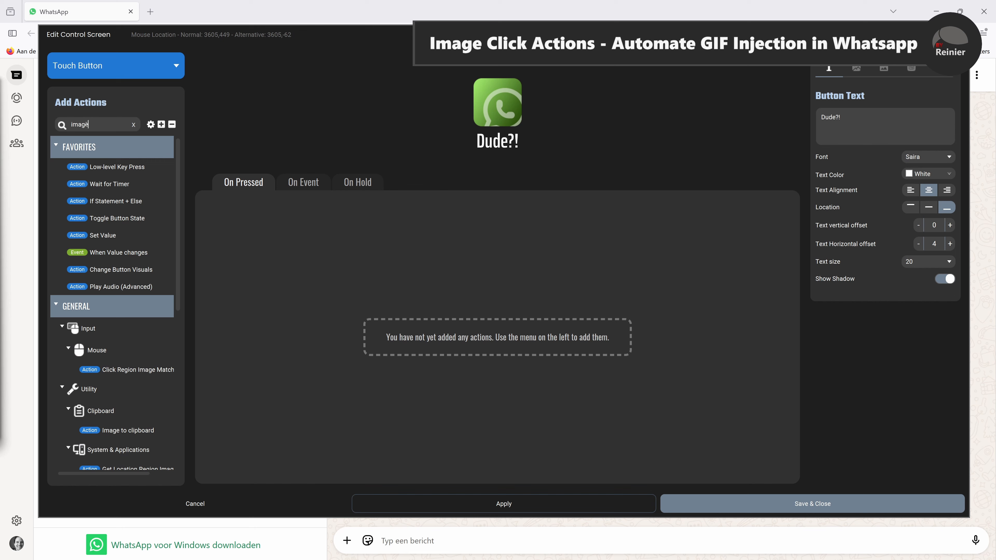
{"action": "scroll", "coordinate": [114, 369], "scroll_direction": "down", "scroll_amount": 1}
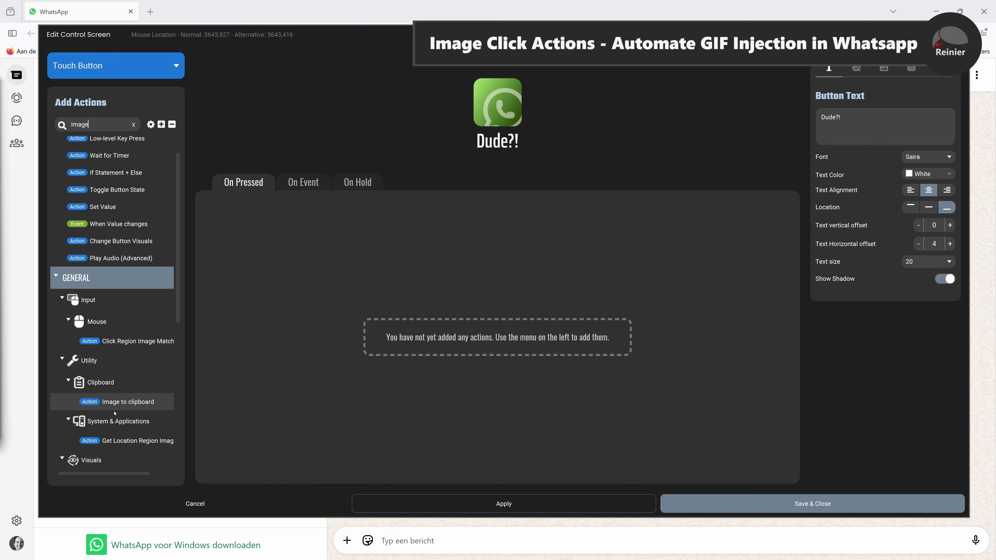
{"action": "double_click", "coordinate": [122, 444]}
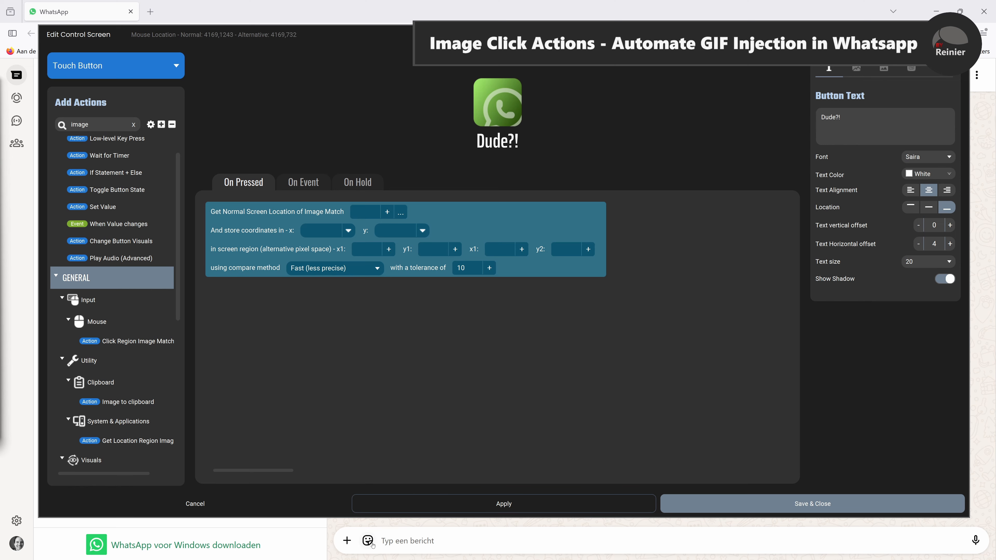
Set the image to match in the location action to whatsapp-web-emojis-button-big.png from the custom-click-images folder
{"action": "left_click", "coordinate": [401, 213]}
{"action": "left_click", "coordinate": [460, 343]}
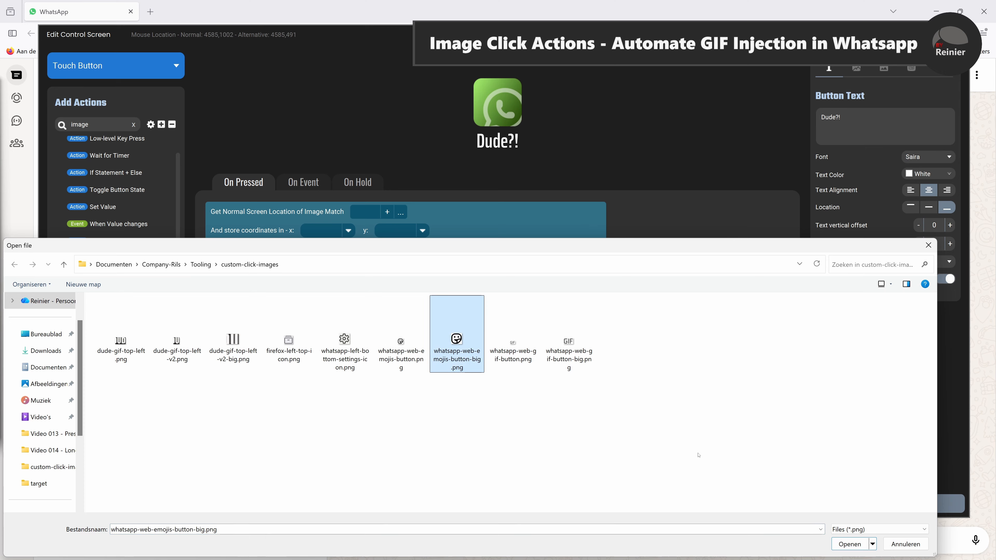
{"action": "left_click", "coordinate": [850, 544]}
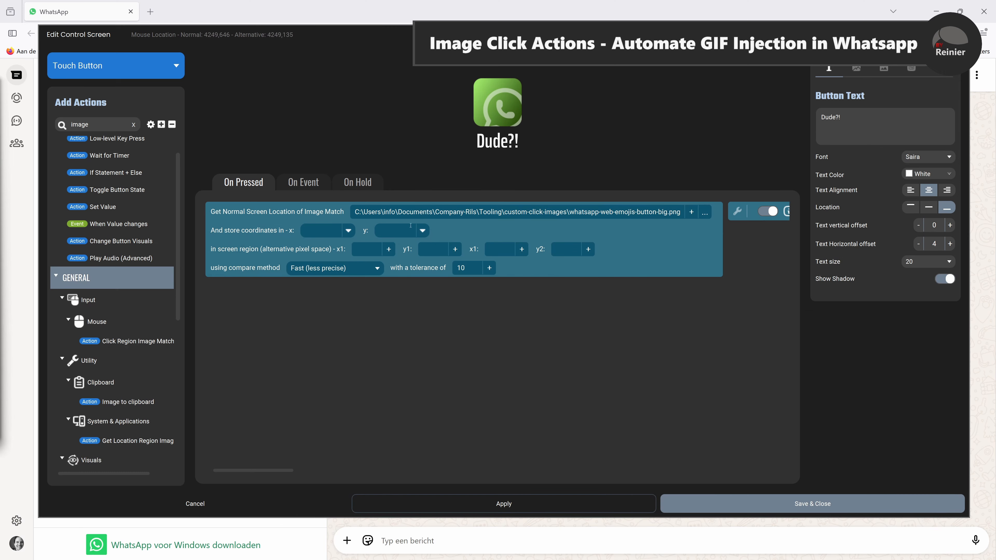
Store the matched image's x coordinate in Local Value 01 and its y coordinate in Local Value 02
{"action": "left_click", "coordinate": [348, 231]}
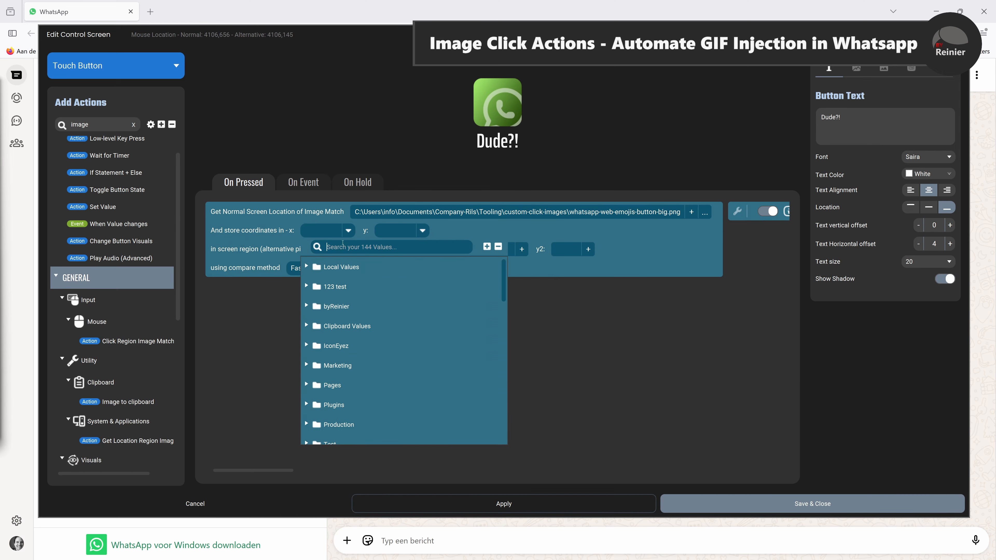
{"action": "left_click", "coordinate": [333, 289]}
{"action": "left_click", "coordinate": [345, 285]}
{"action": "left_click", "coordinate": [435, 231]}
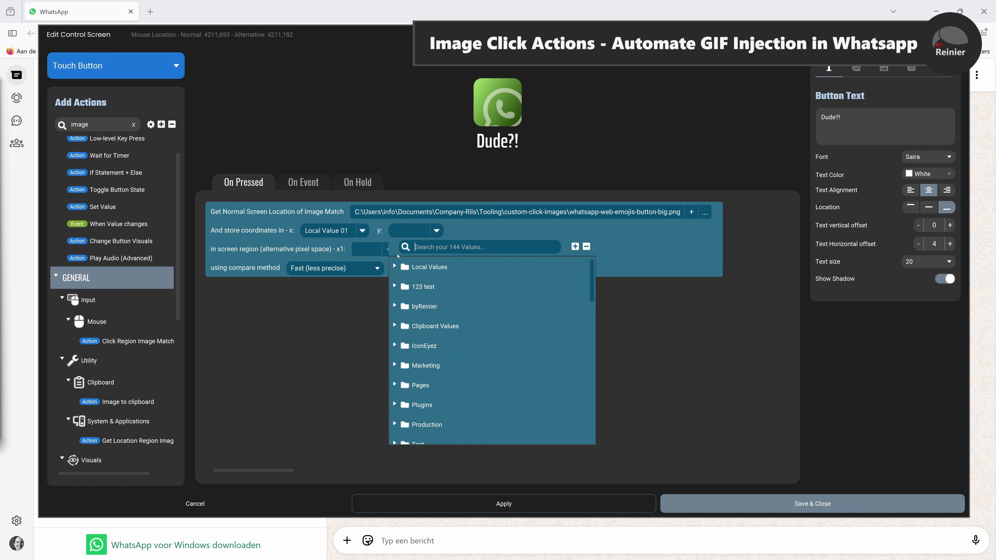
{"action": "left_click", "coordinate": [431, 267]}
{"action": "left_click", "coordinate": [451, 301]}
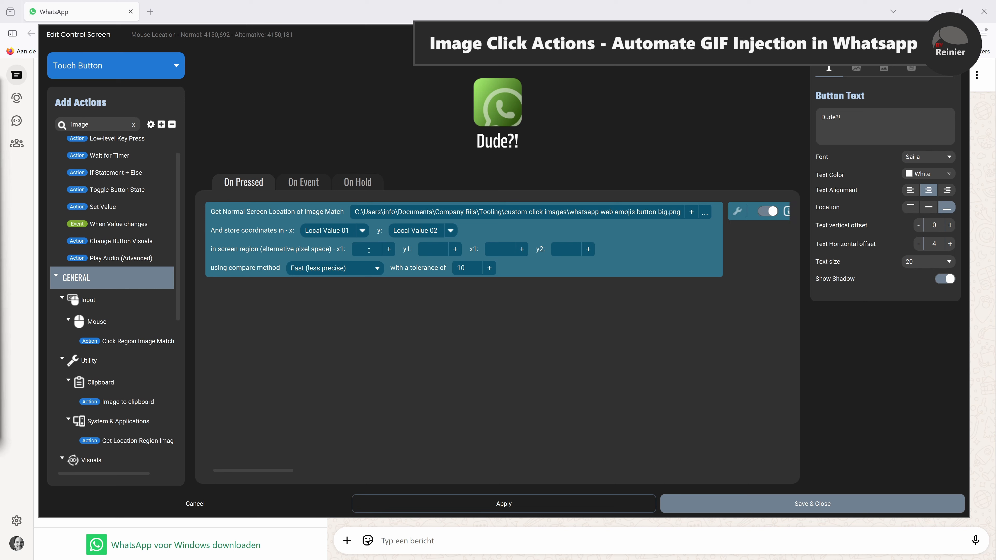
Limit the emoji image search to the screen region x 4100 to 4200 and y 707 to 777
{"action": "left_click", "coordinate": [368, 250]}
{"action": "type", "text": "4100"}
{"action": "left_click", "coordinate": [496, 251]}
{"action": "type", "text": "4200"}
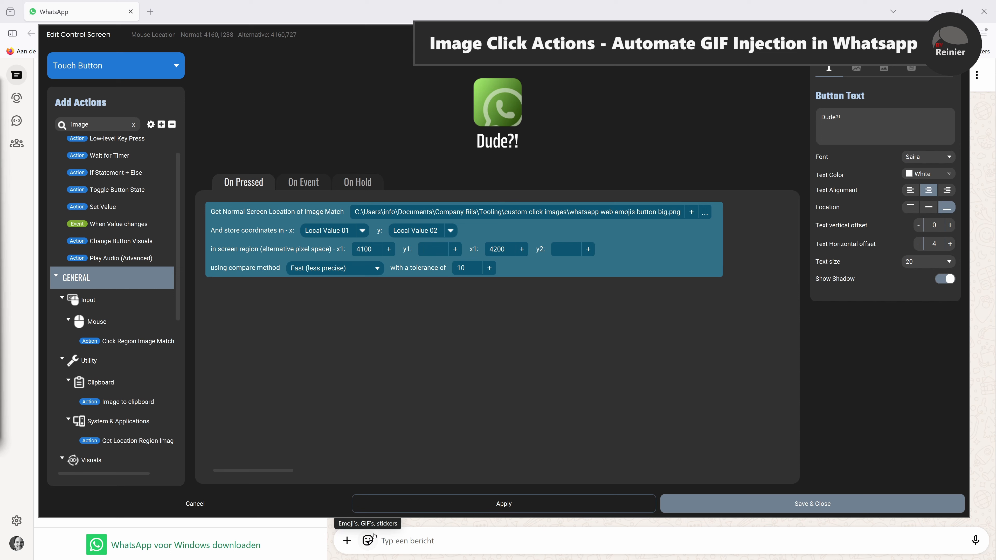
{"action": "left_click", "coordinate": [430, 252]}
{"action": "type", "text": "707"}
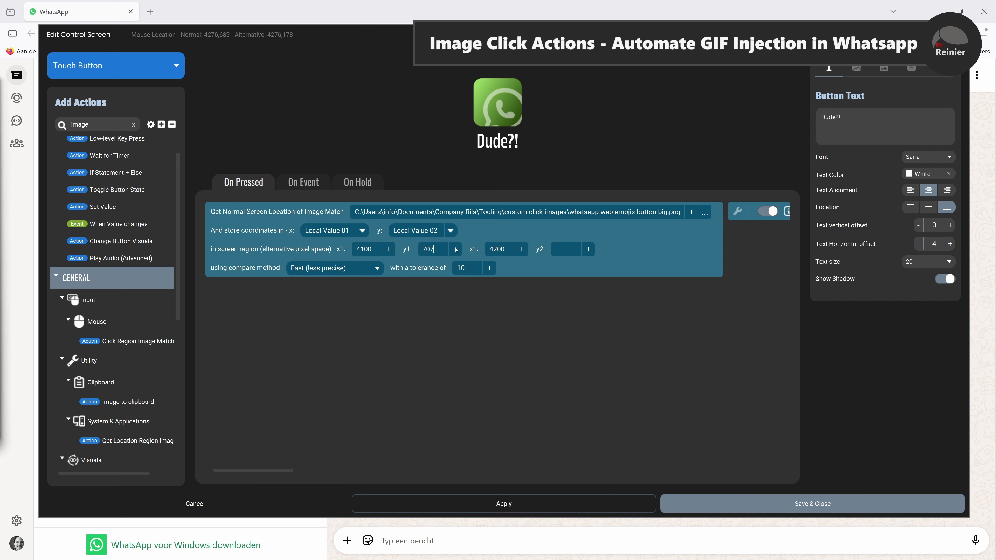
{"action": "left_click", "coordinate": [563, 247]}
{"action": "type", "text": "777"}
{"action": "left_click", "coordinate": [376, 269]}
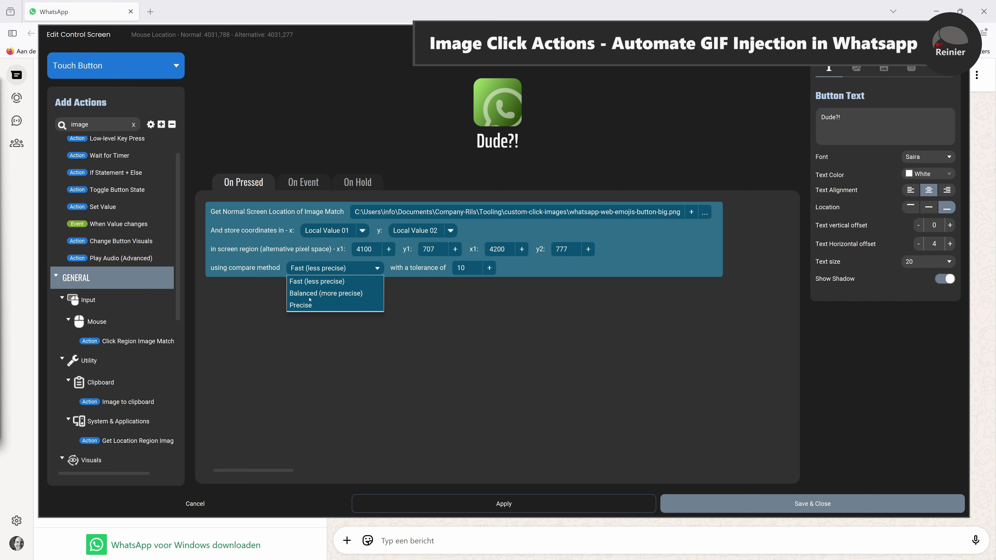
{"action": "left_click", "coordinate": [427, 269]}
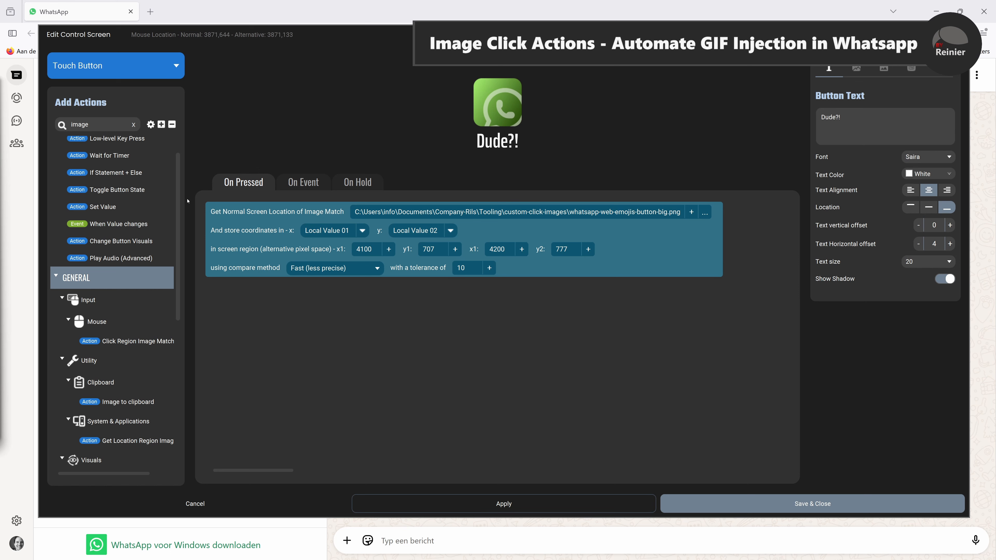
Add an If Statement + Else below the location action and delete its ELSE branch
{"action": "double_click", "coordinate": [105, 174]}
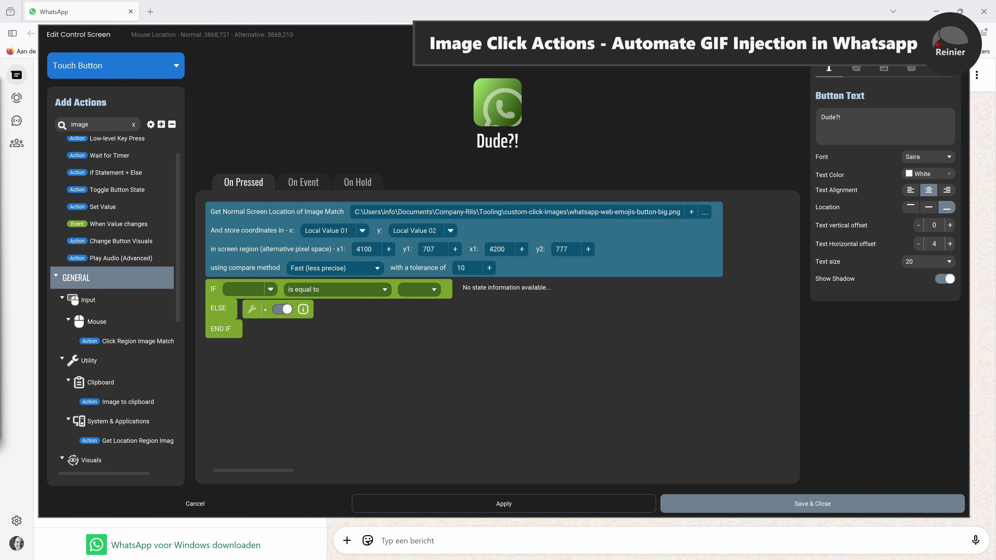
{"action": "right_click", "coordinate": [216, 306]}
{"action": "left_click", "coordinate": [239, 453]}
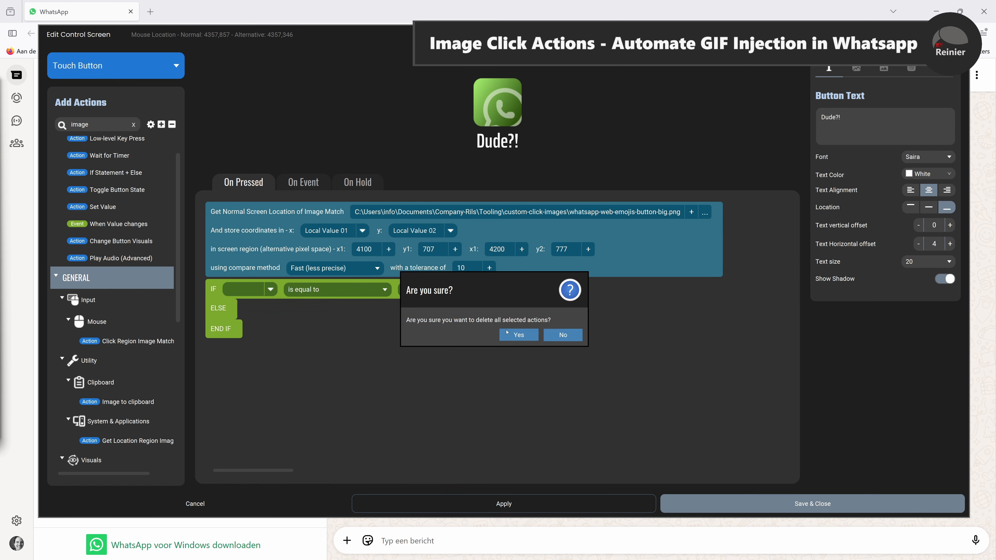
{"action": "left_click", "coordinate": [505, 333]}
Set the IF condition to Local Value 01 is NOT equal to -1
{"action": "left_click", "coordinate": [271, 289]}
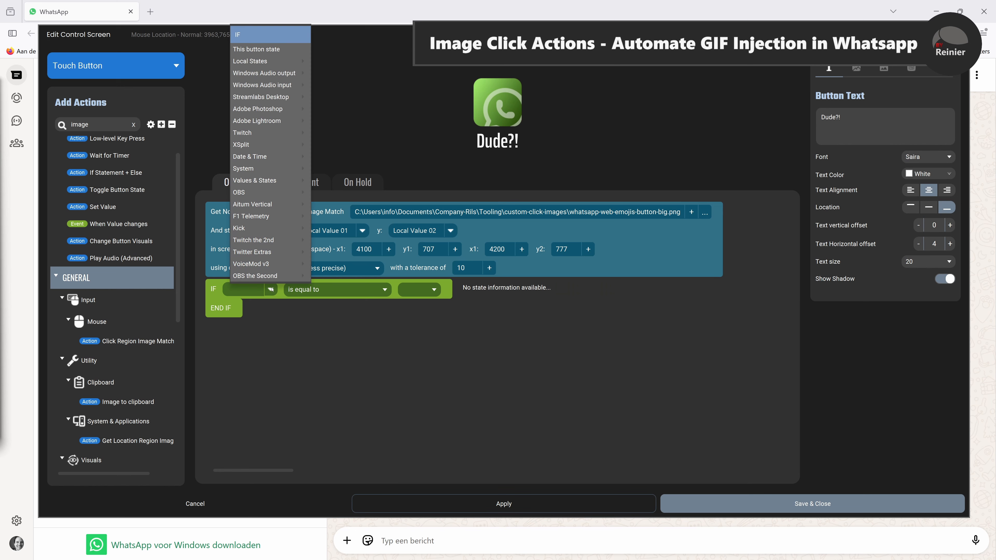
{"action": "mouse_move", "coordinate": [274, 61]}
{"action": "mouse_move", "coordinate": [364, 76]}
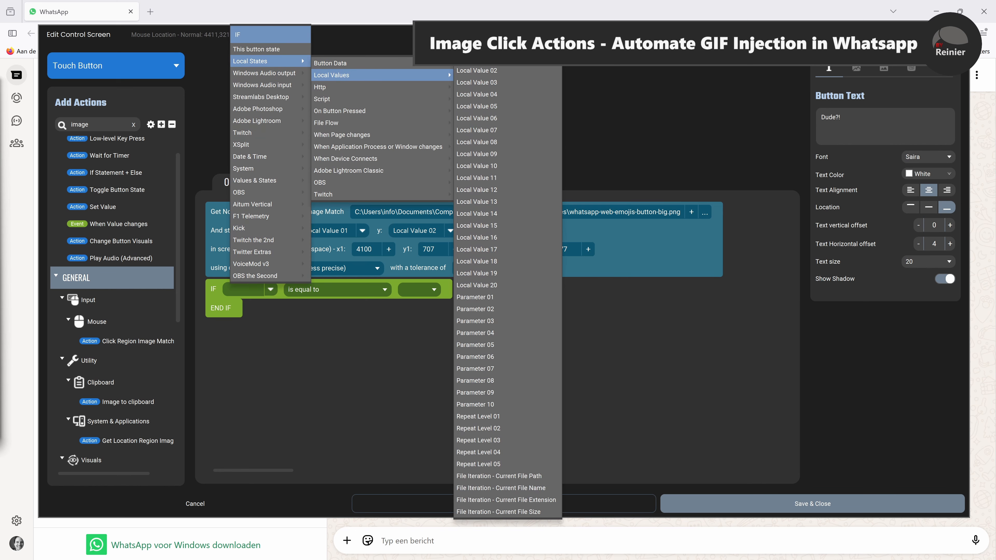
{"action": "left_click", "coordinate": [477, 63]}
{"action": "left_click", "coordinate": [351, 289]}
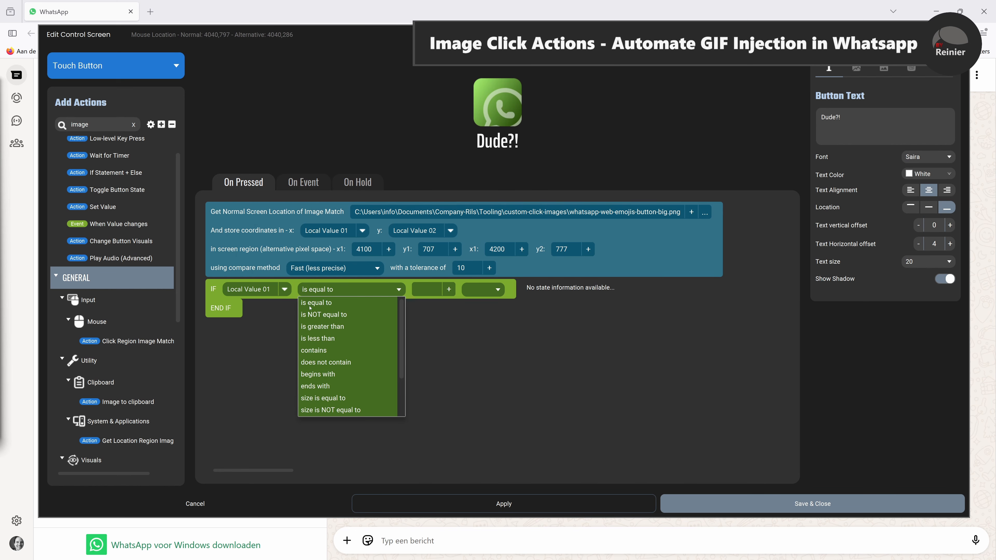
{"action": "left_click", "coordinate": [334, 314]}
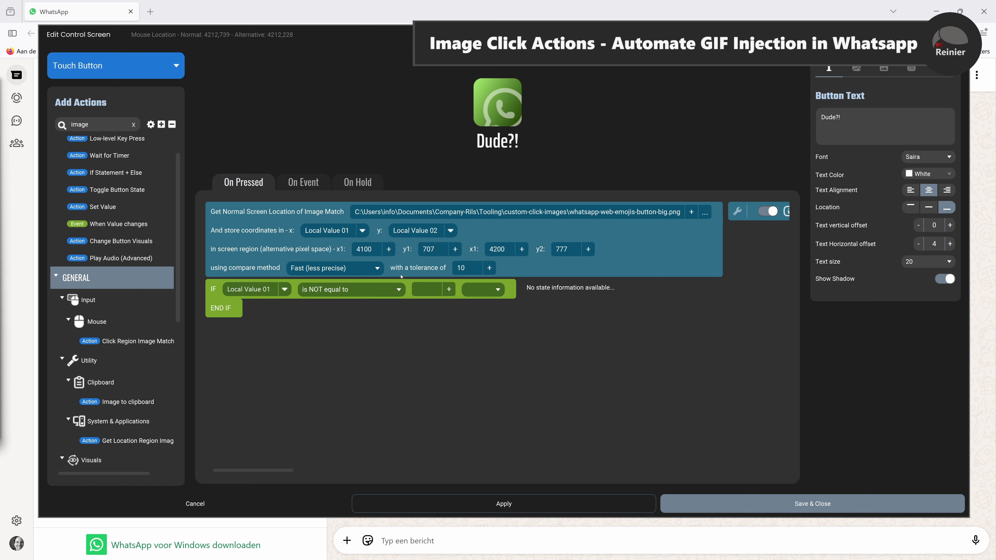
{"action": "type", "text": "-1"}
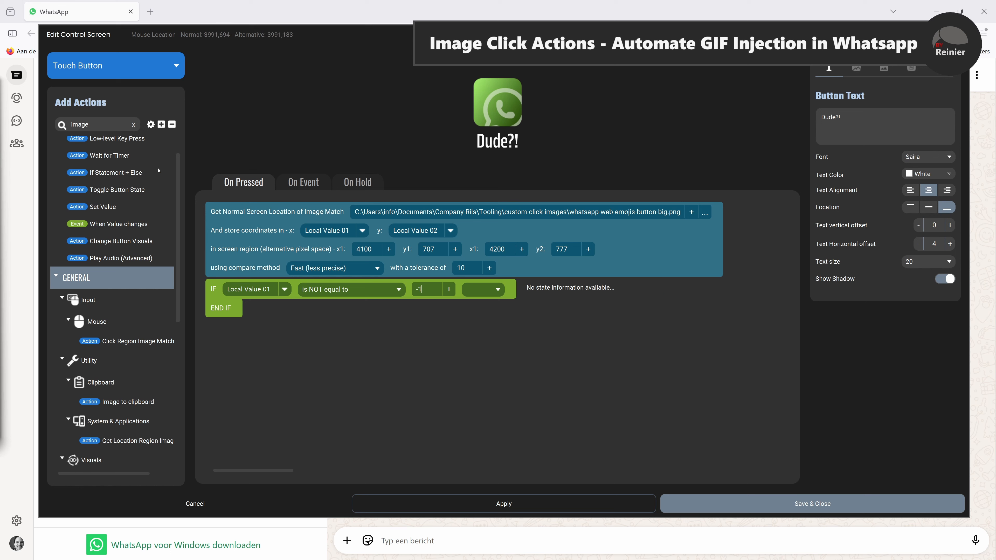
Add a Click Region Image Match action inside the IF block, using whatsapp-web-emojis-button-big.png as its image
{"action": "left_click_drag", "start_coordinate": [117, 342], "coordinate": [347, 329]}
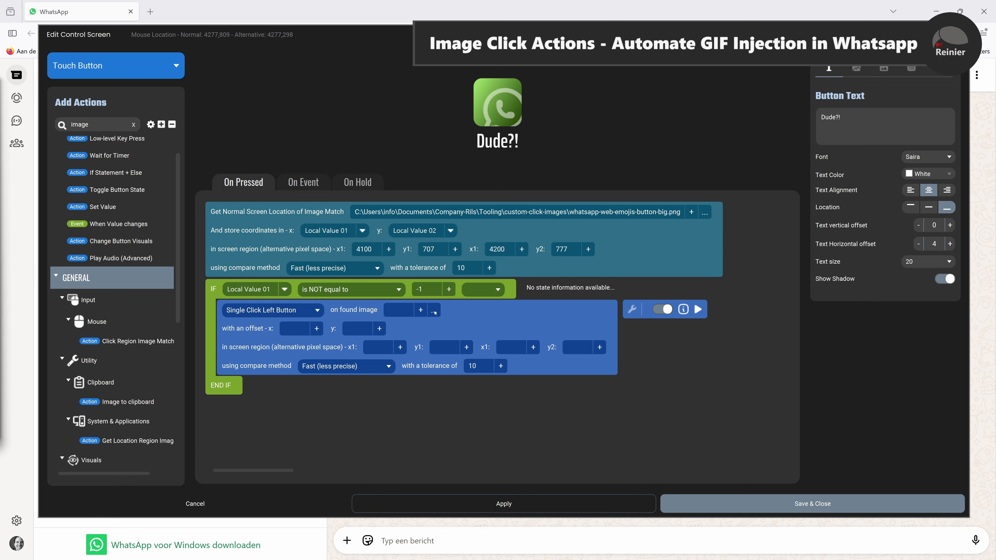
{"action": "left_click", "coordinate": [435, 312]}
{"action": "left_click", "coordinate": [457, 337]}
{"action": "left_click", "coordinate": [850, 545]}
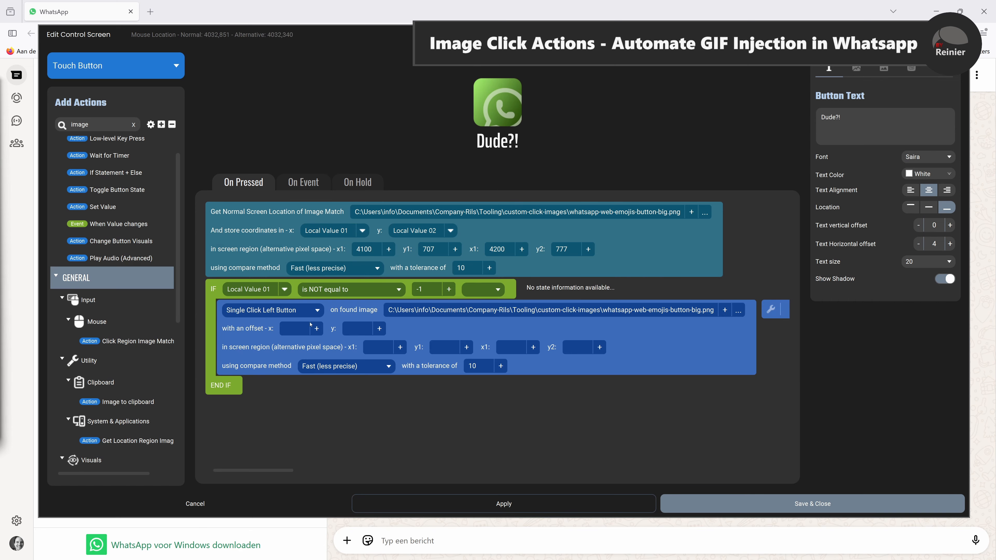
Set the image click's offset to x 10 and y 10
{"action": "left_click", "coordinate": [292, 331]}
{"action": "type", "text": "10"}
{"action": "left_click", "coordinate": [351, 328]}
{"action": "type", "text": "10"}
Limit the image click's search region to x 4100 to 4200 and y 707 to 777
{"action": "left_click", "coordinate": [376, 345]}
{"action": "type", "text": "4100"}
{"action": "left_click", "coordinate": [445, 351]}
{"action": "type", "text": "707"}
{"action": "left_click", "coordinate": [507, 349]}
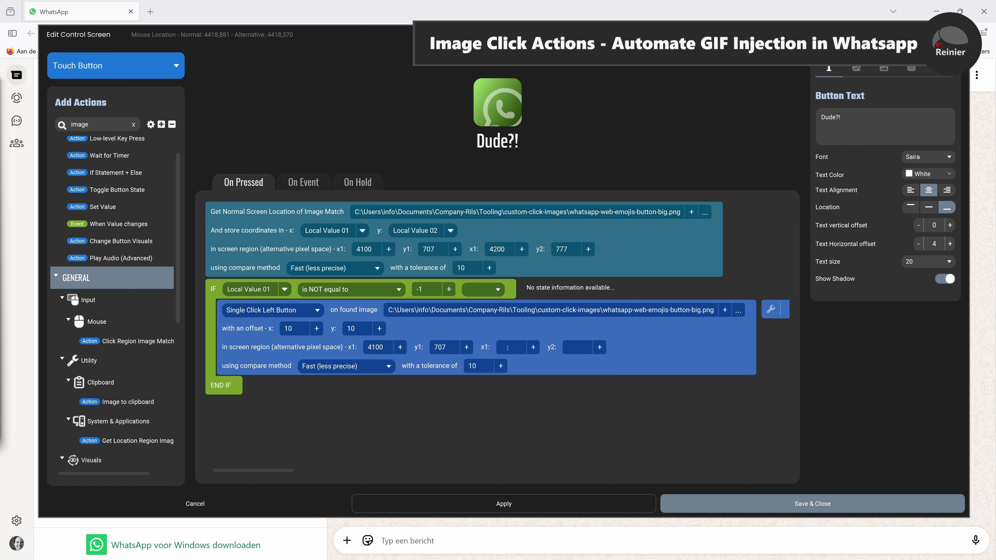
{"action": "type", "text": "4200"}
{"action": "left_click", "coordinate": [573, 350]}
{"action": "type", "text": "777"}
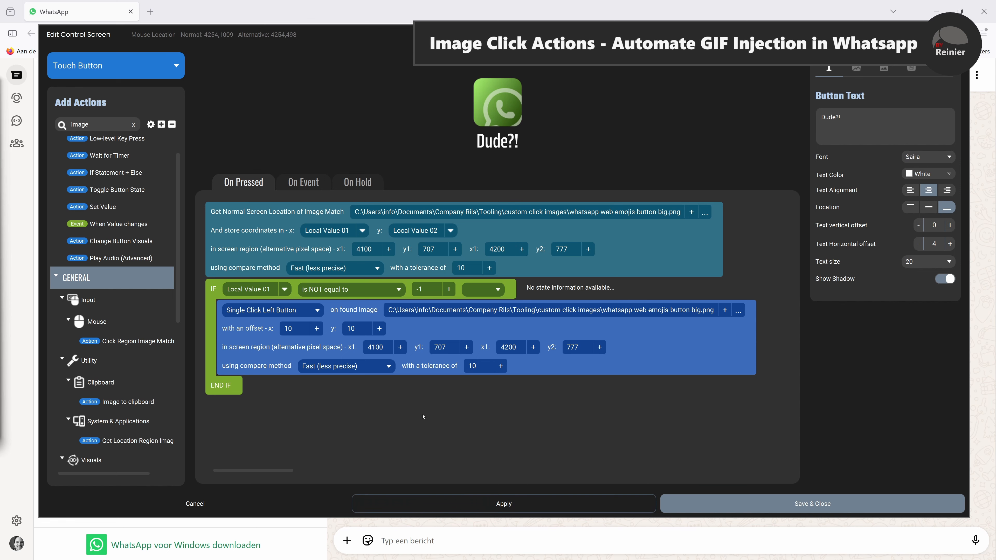
Open the emoji and GIF picker in WhatsApp Web, and return to the Touch Portal button editor
{"action": "left_click", "coordinate": [368, 542]}
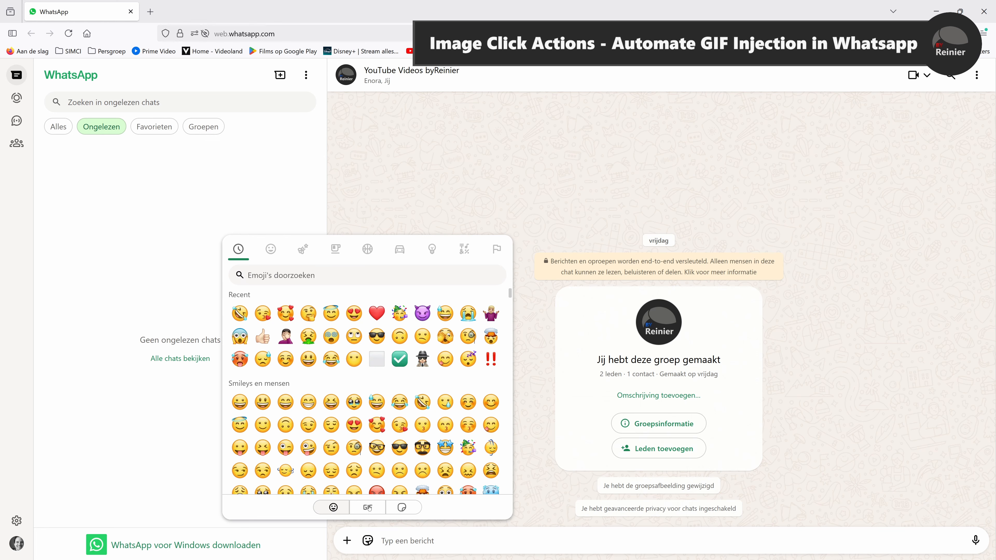
{"action": "key", "text": "alt+Tab"}
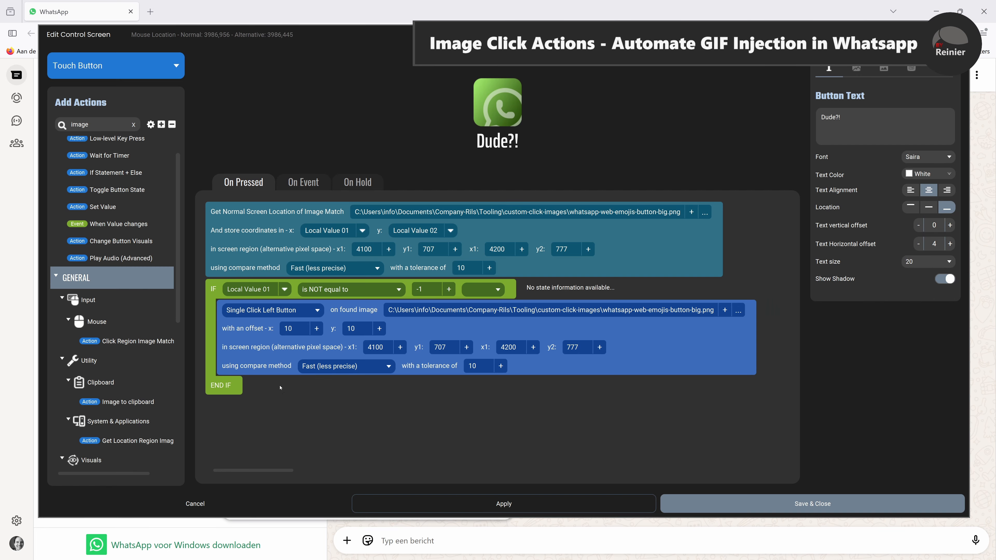
Add a 500 millisecond Wait for Timer action after the image click inside the IF block
{"action": "left_click_drag", "start_coordinate": [109, 155], "coordinate": [271, 379]}
{"action": "double_click", "coordinate": [261, 385]}
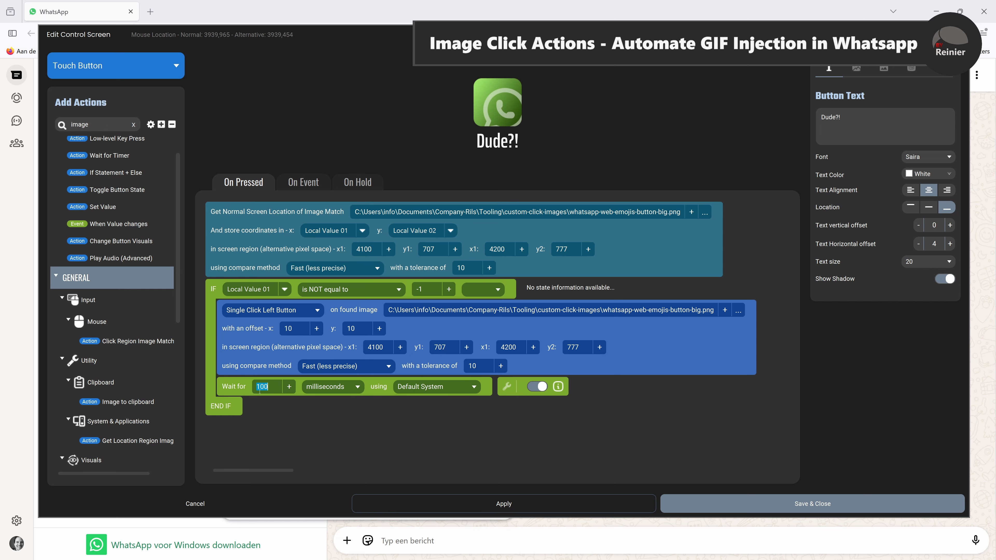
{"action": "type", "text": "500"}
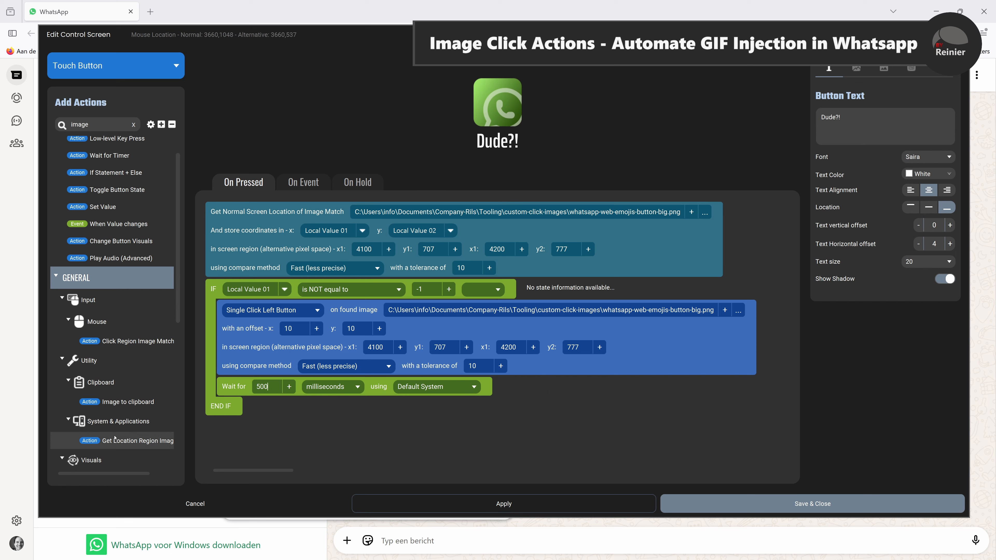
Add a Get Location Region Image action after the wait, matching whatsapp-web-gif-button-big.png
{"action": "scroll", "coordinate": [119, 412], "scroll_direction": "down", "scroll_amount": 2}
{"action": "scroll", "coordinate": [119, 412], "scroll_direction": "down", "scroll_amount": 1}
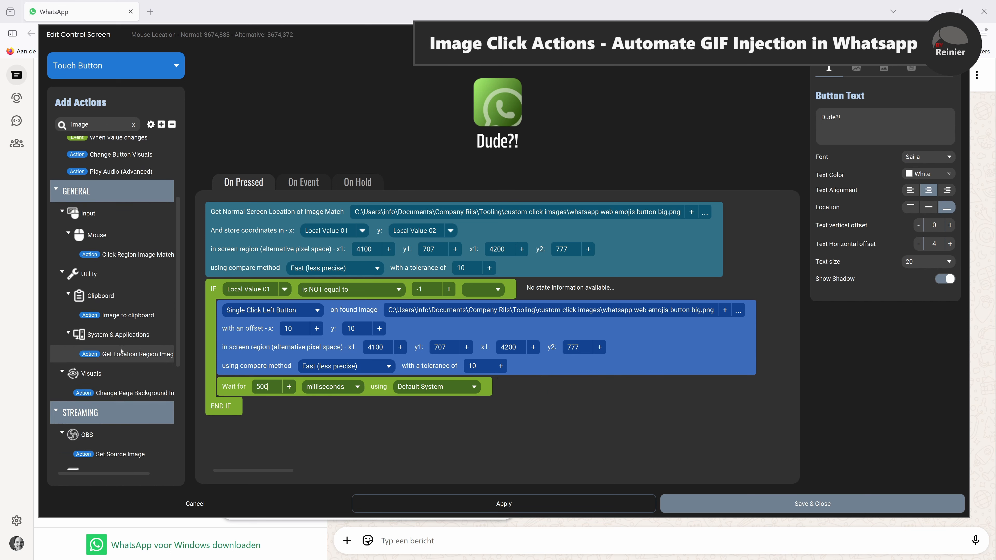
{"action": "left_click_drag", "start_coordinate": [130, 353], "coordinate": [278, 401]}
{"action": "scroll", "coordinate": [428, 376], "scroll_direction": "down", "scroll_amount": 1}
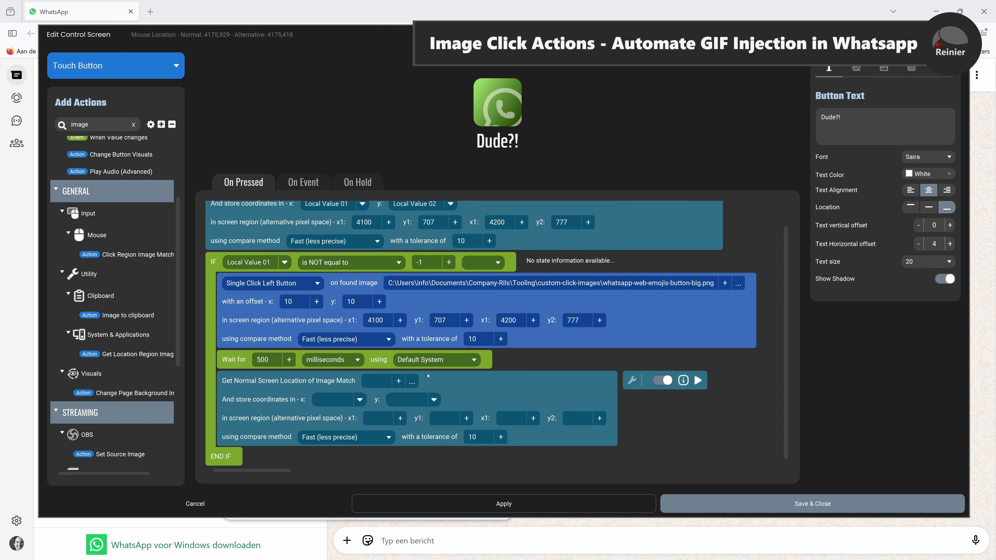
{"action": "left_click", "coordinate": [412, 381]}
{"action": "left_click", "coordinate": [576, 353]}
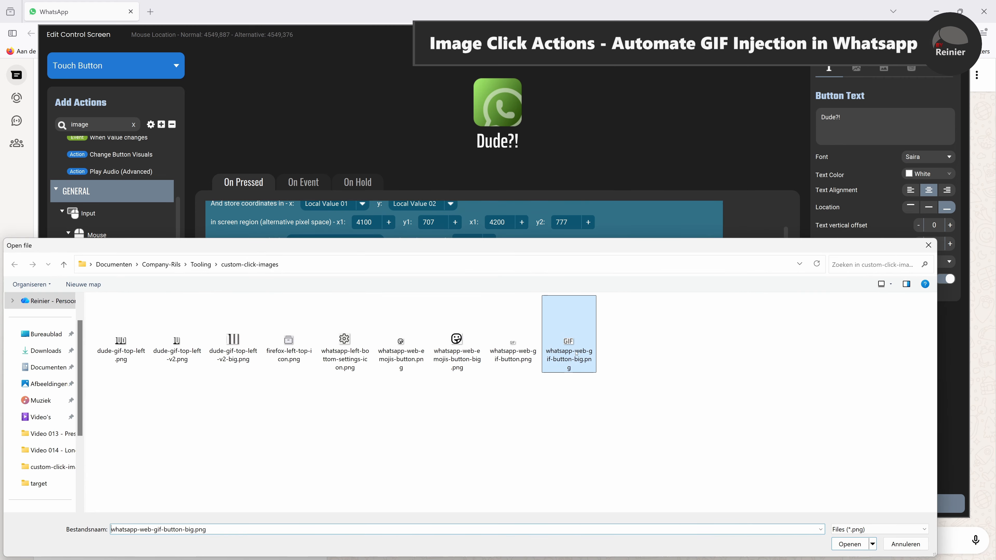
{"action": "double_click", "coordinate": [576, 353]}
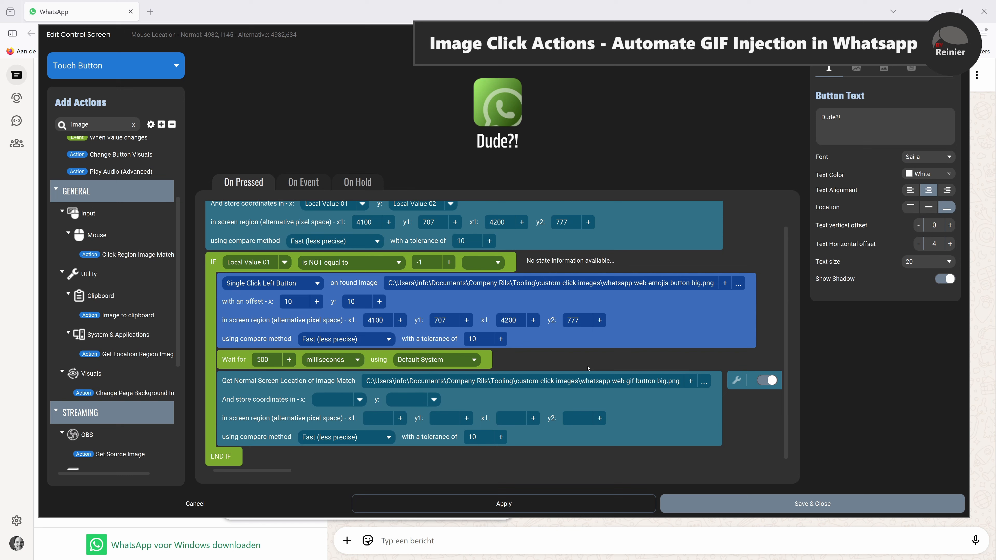
Store the GIF button's matched x and y coordinates in Local Value 01 and Local Value 02
{"action": "left_click", "coordinate": [361, 401]}
{"action": "left_click", "coordinate": [353, 380]}
{"action": "left_click", "coordinate": [361, 400]}
{"action": "left_click", "coordinate": [449, 400]}
{"action": "left_click", "coordinate": [443, 380]}
Limit the GIF button's search region to x 4100 to 4200 and y 640 to 690
{"action": "left_click", "coordinate": [451, 420]}
{"action": "left_click", "coordinate": [382, 418]}
{"action": "type", "text": "41"}
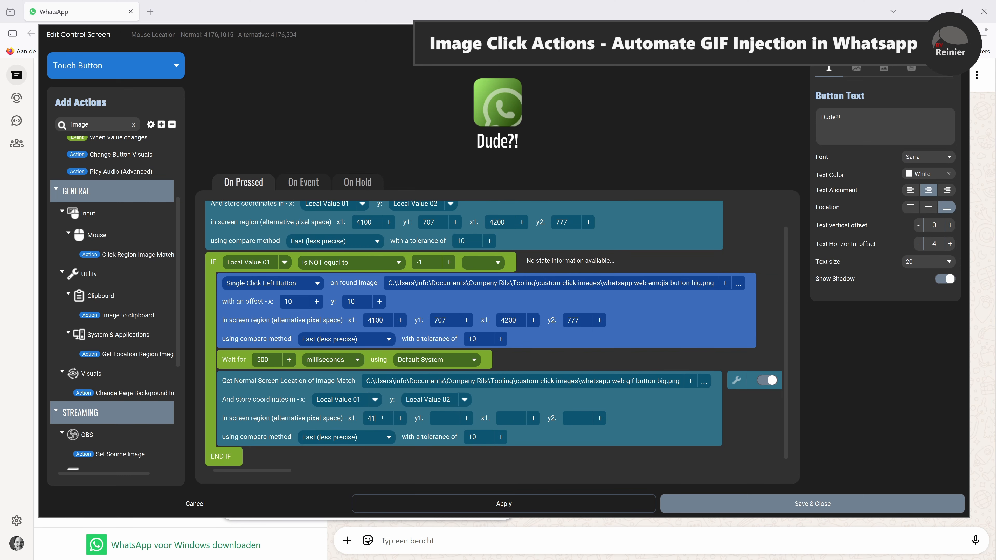
{"action": "type", "text": "00"}
{"action": "left_click", "coordinate": [513, 418]}
{"action": "type", "text": "4200"}
{"action": "left_click", "coordinate": [445, 419]}
{"action": "type", "text": "640"}
{"action": "left_click", "coordinate": [576, 419]}
{"action": "type", "text": "690"}
Find the mouse actions and add a Mouse Click (RAW) action at the end of the IF block
{"action": "left_click_drag", "start_coordinate": [90, 125], "coordinate": [41, 126]}
{"action": "type", "text": "mouse"}
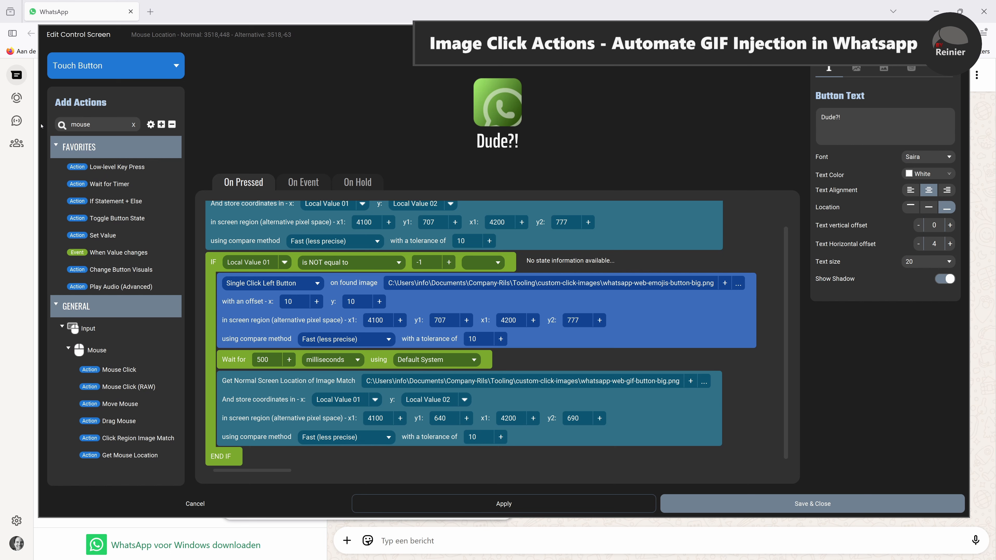
{"action": "left_click_drag", "start_coordinate": [123, 387], "coordinate": [268, 453]}
Set the new mouse click's x and y coordinates to the variables Local Value 01 and Local Value 02
{"action": "left_click", "coordinate": [346, 439]}
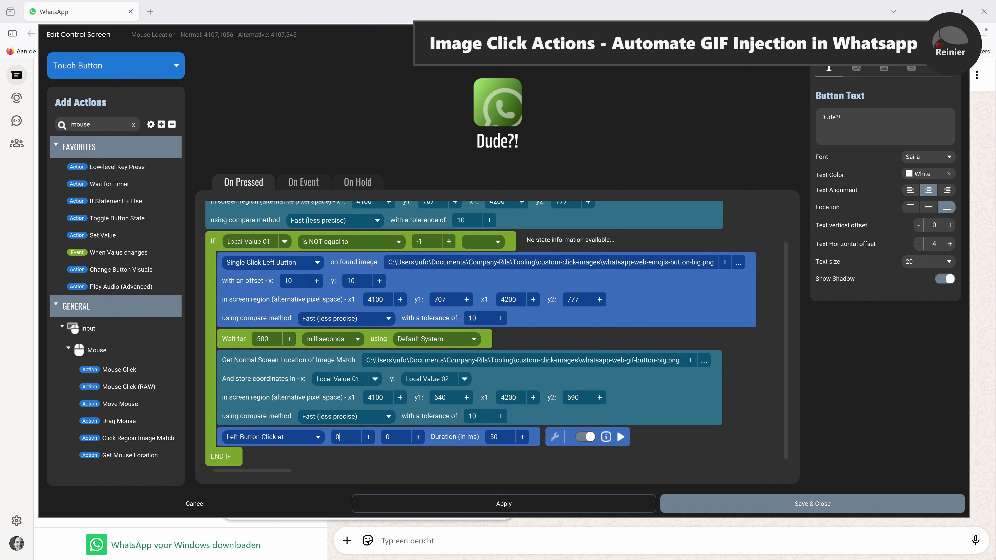
{"action": "key", "text": "BackSpace"}
{"action": "right_click", "coordinate": [379, 436]}
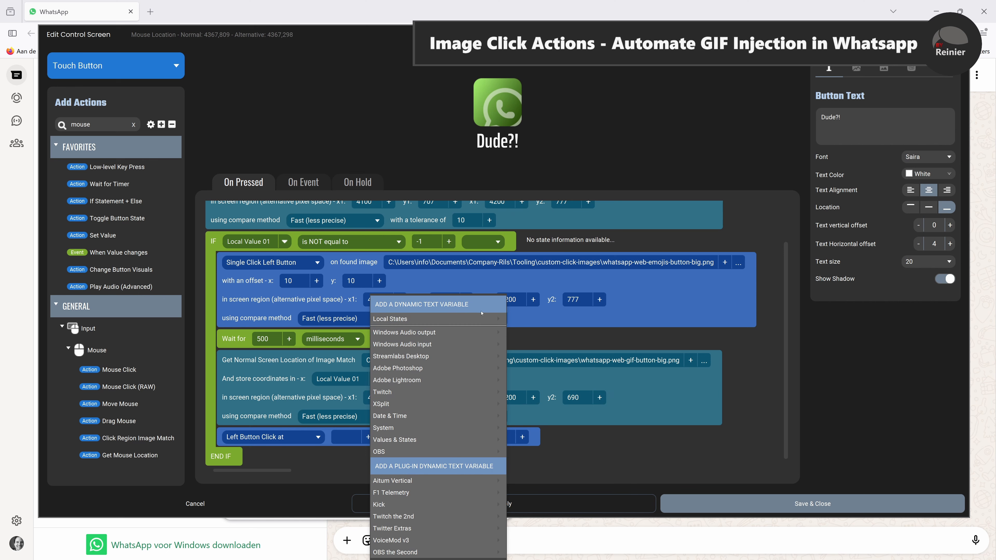
{"action": "mouse_move", "coordinate": [537, 333]}
{"action": "left_click", "coordinate": [683, 82]}
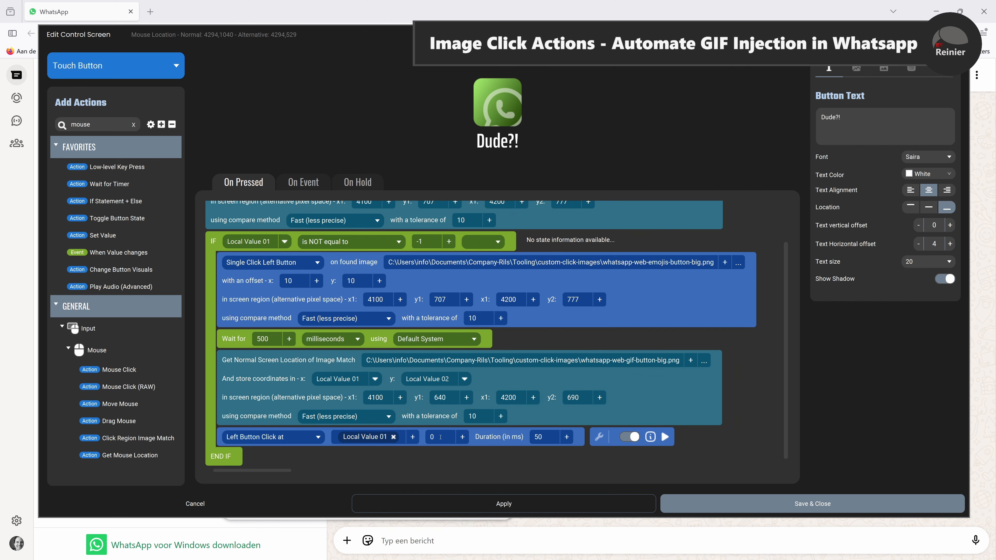
{"action": "key", "text": "BackSpace"}
{"action": "right_click", "coordinate": [446, 438]}
{"action": "mouse_move", "coordinate": [635, 333]}
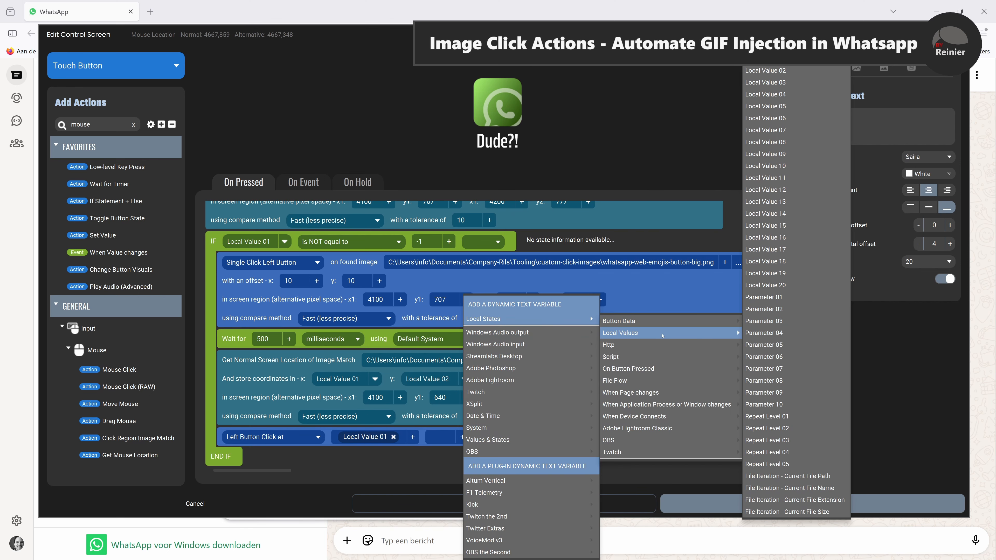
{"action": "left_click", "coordinate": [765, 70]}
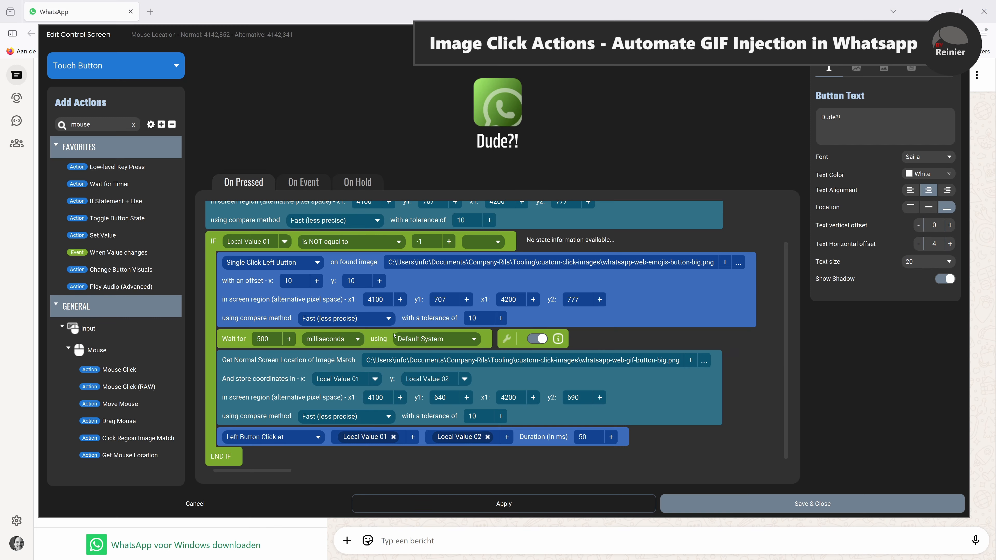
Duplicate the 500 ms wait to after the mouse click and add a Write Text action with "dude" below it
{"action": "right_click", "coordinate": [239, 342]}
{"action": "left_click", "coordinate": [297, 433]}
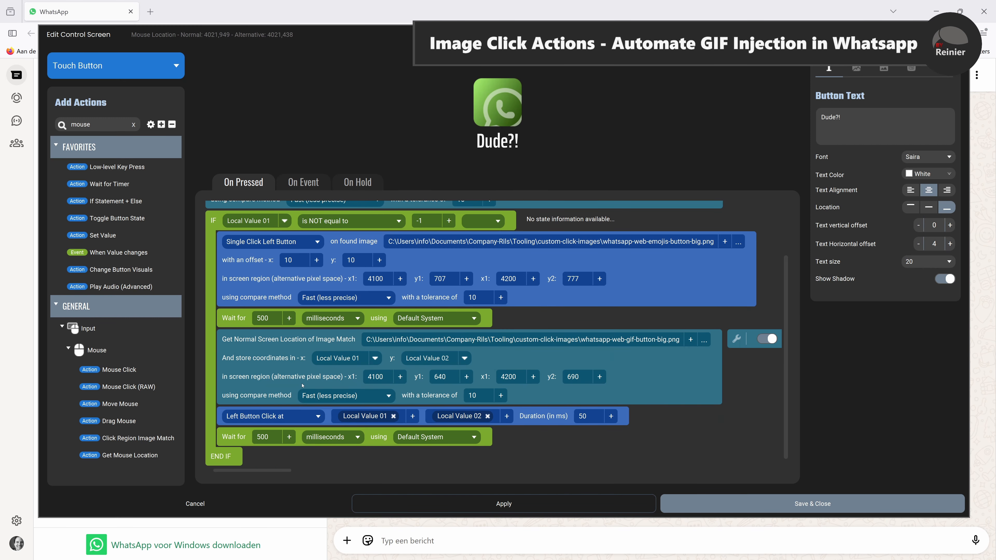
{"action": "double_click", "coordinate": [81, 124]}
{"action": "type", "text": "write"}
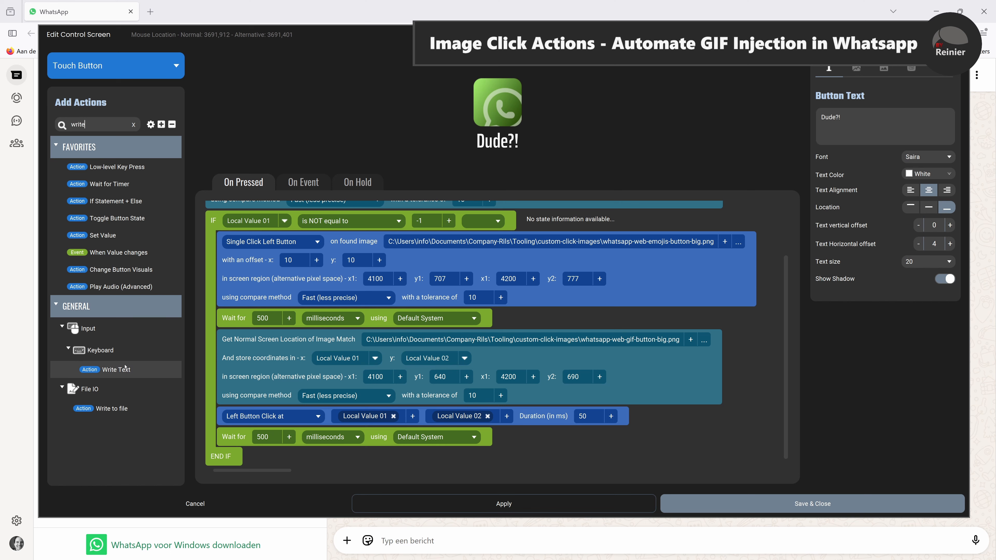
{"action": "left_click_drag", "start_coordinate": [116, 370], "coordinate": [267, 457]}
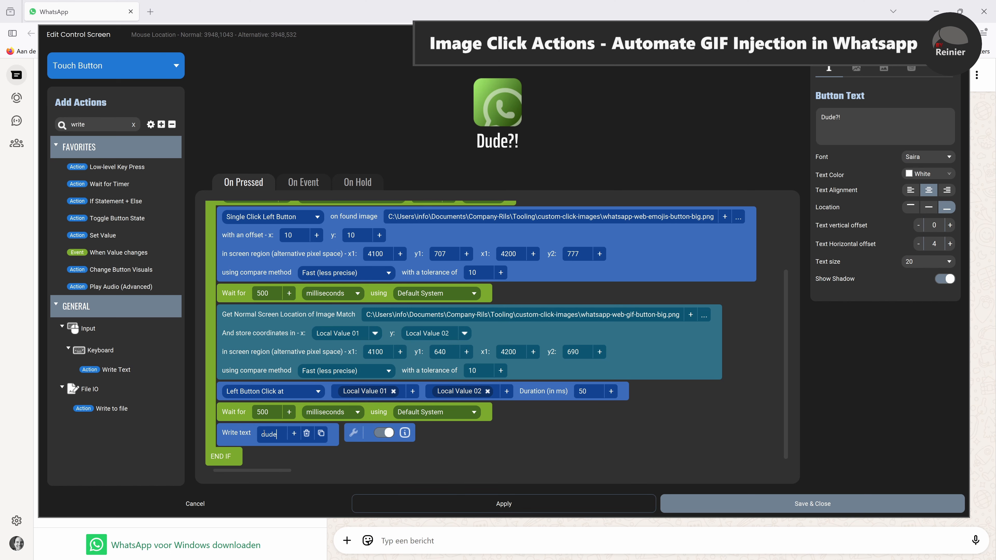
Place another copy of the 500 ms wait after the text and add two Advanced Calculations actions at the end of the IF block
{"action": "right_click", "coordinate": [237, 412]}
{"action": "left_click", "coordinate": [287, 448]}
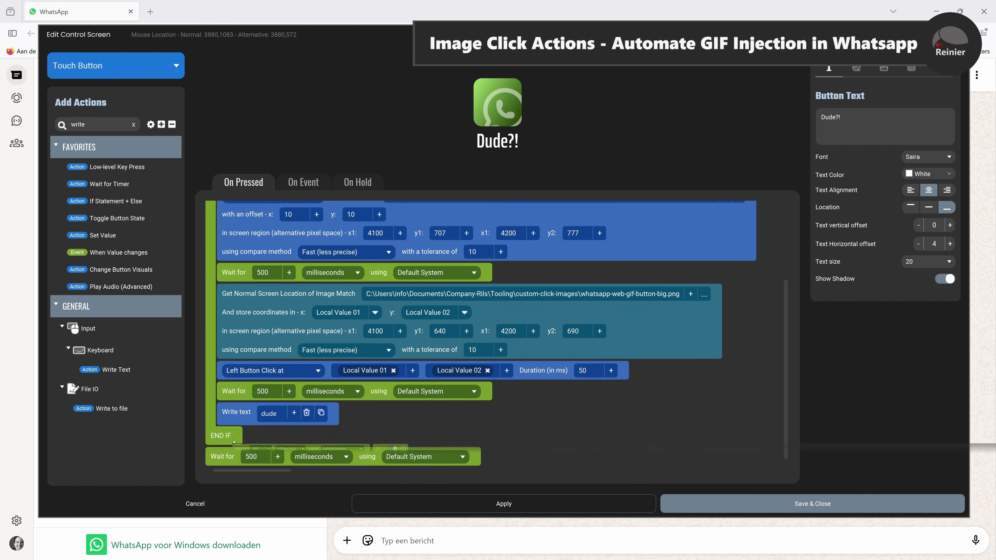
{"action": "double_click", "coordinate": [81, 124]}
{"action": "type", "text": "calc"}
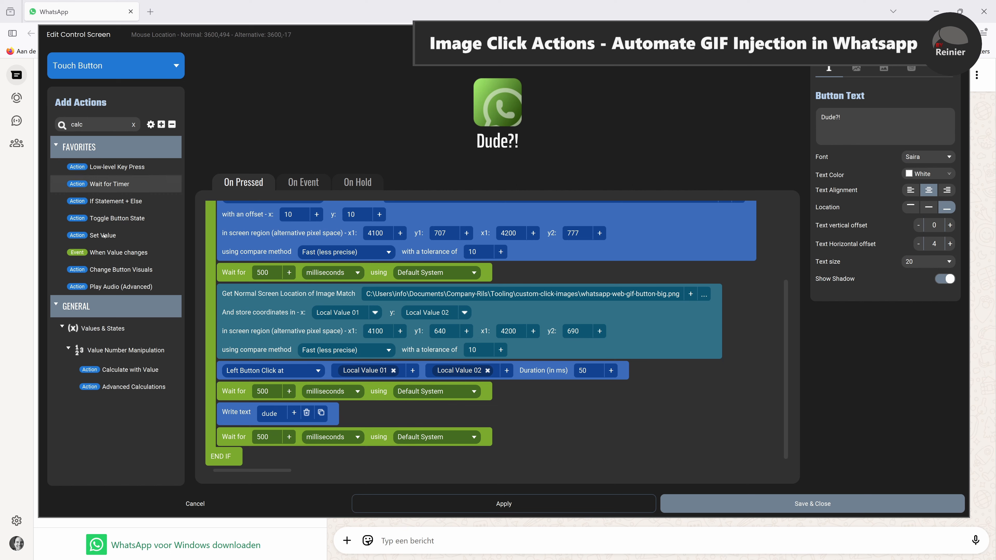
{"action": "left_click_drag", "start_coordinate": [117, 384], "coordinate": [273, 455]}
{"action": "right_click", "coordinate": [283, 439]}
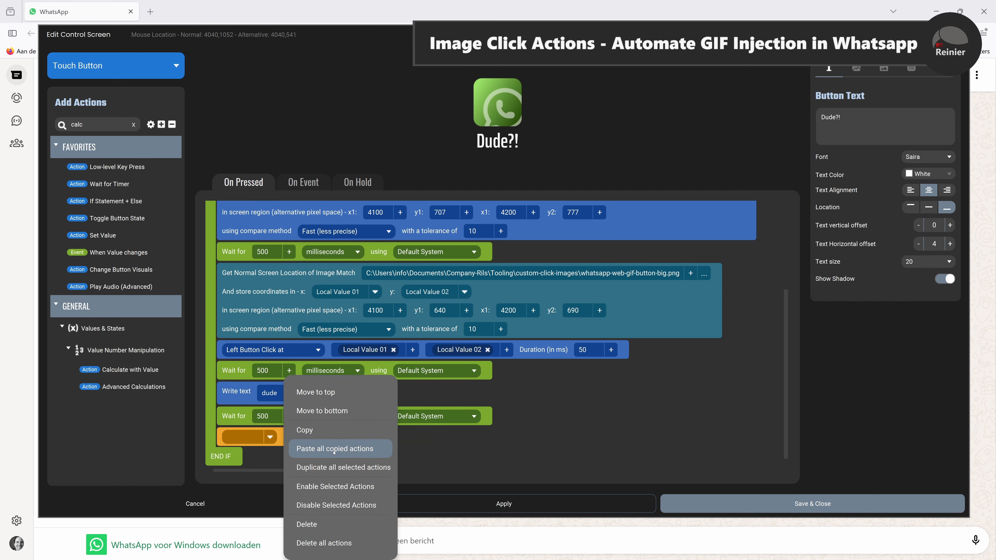
{"action": "left_click", "coordinate": [312, 468]}
Set the first calculation to Local Value 01 = Local Value 01 - 200
{"action": "left_click", "coordinate": [269, 437]}
{"action": "left_click", "coordinate": [258, 383]}
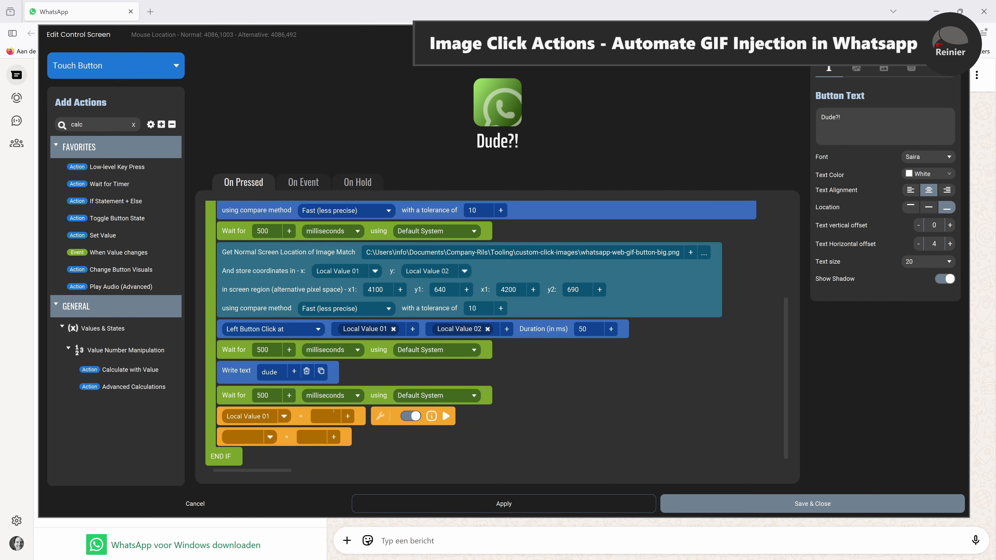
{"action": "left_click", "coordinate": [348, 418]}
{"action": "mouse_move", "coordinate": [376, 319]}
{"action": "mouse_move", "coordinate": [513, 332]}
{"action": "left_click", "coordinate": [662, 36]}
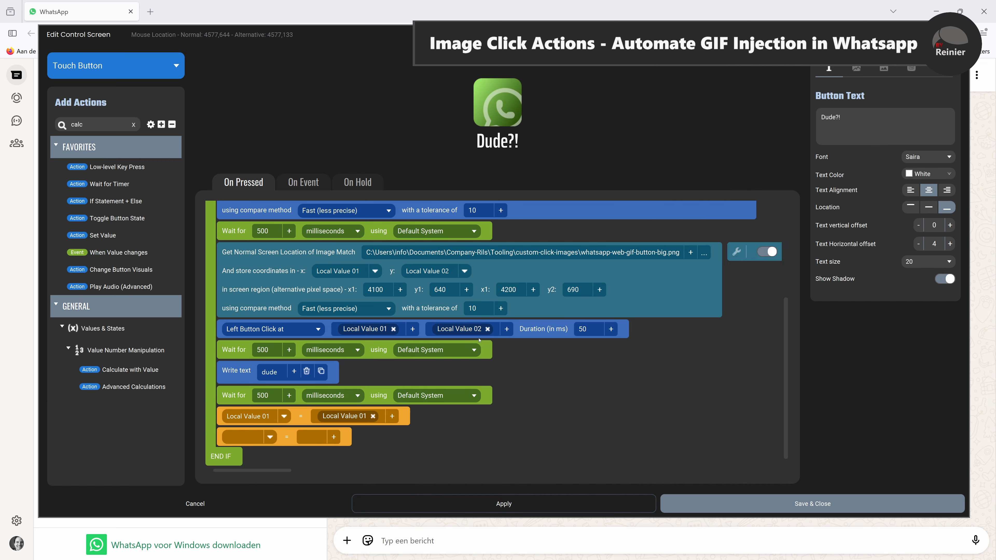
{"action": "type", "text": "- 200"}
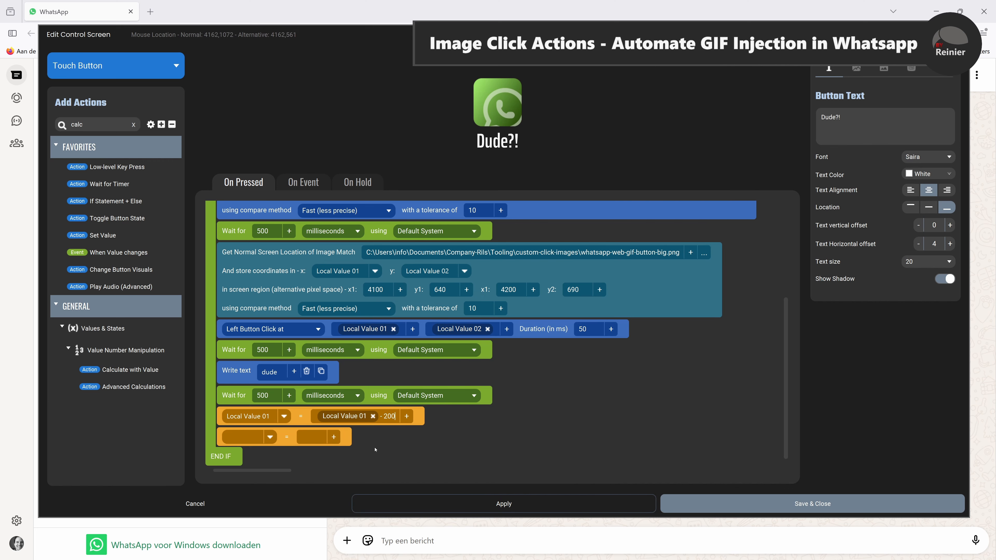
Set the second calculation to Local Value 02 = Local Value 02 - 350
{"action": "left_click", "coordinate": [270, 437]}
{"action": "left_click", "coordinate": [270, 417]}
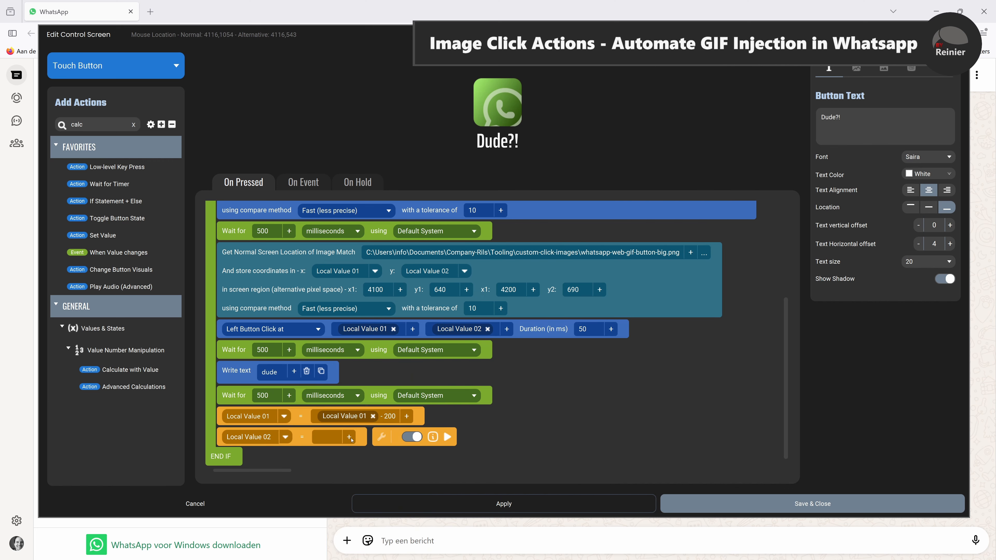
{"action": "left_click", "coordinate": [348, 437]}
{"action": "mouse_move", "coordinate": [474, 324]}
{"action": "mouse_move", "coordinate": [508, 333]}
{"action": "left_click", "coordinate": [663, 82]}
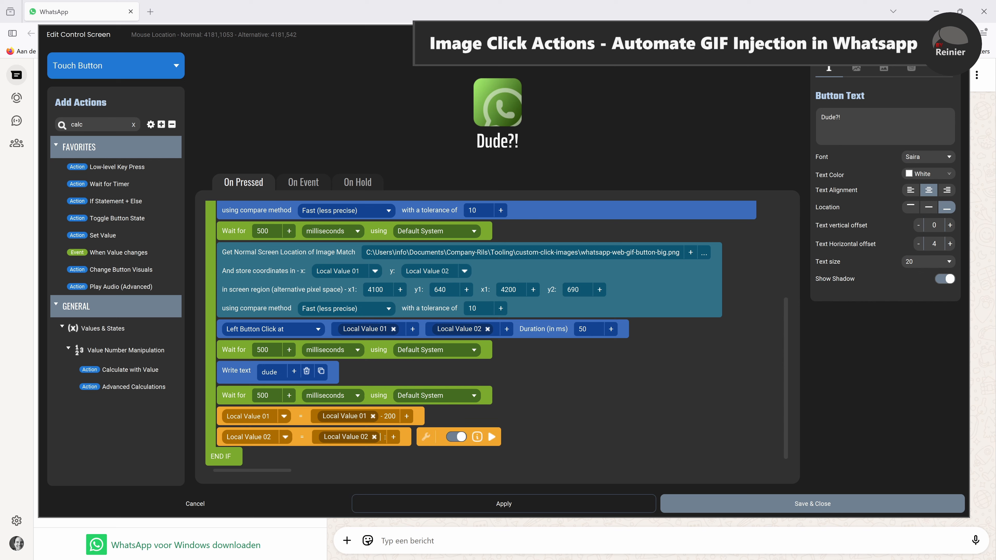
{"action": "type", "text": "- 350"}
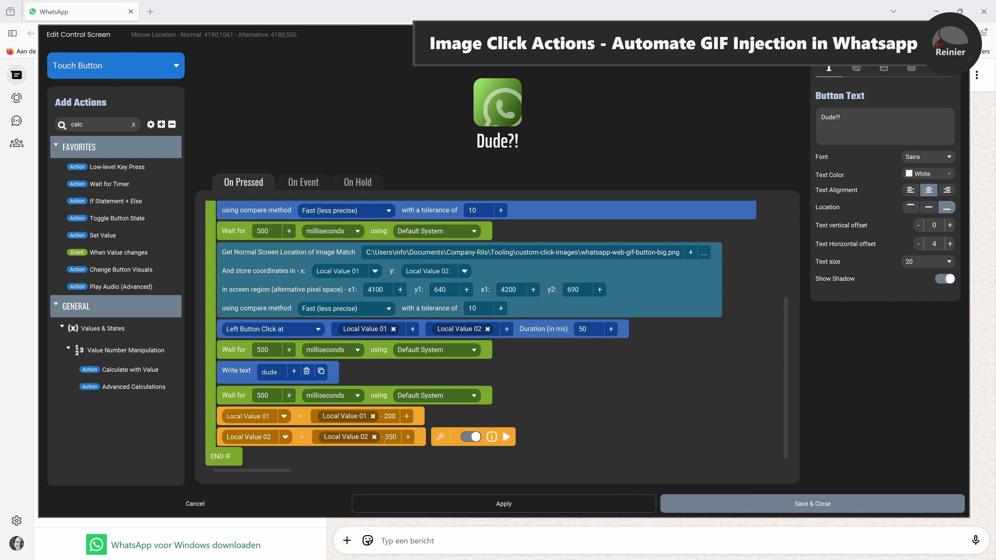
Duplicate the left-button click action, move the copy below both calculations, and save and close the button
{"action": "right_click", "coordinate": [330, 333]}
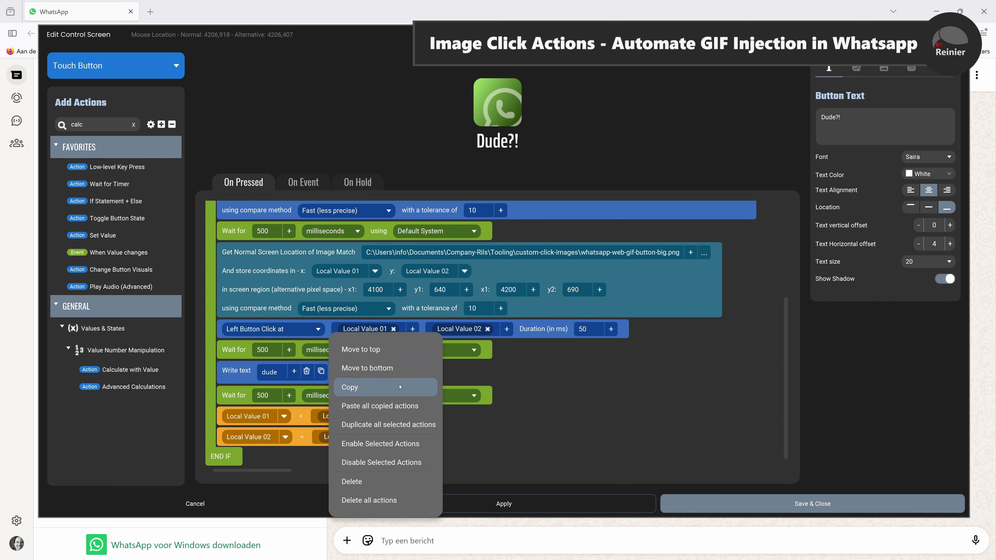
{"action": "left_click", "coordinate": [370, 423]}
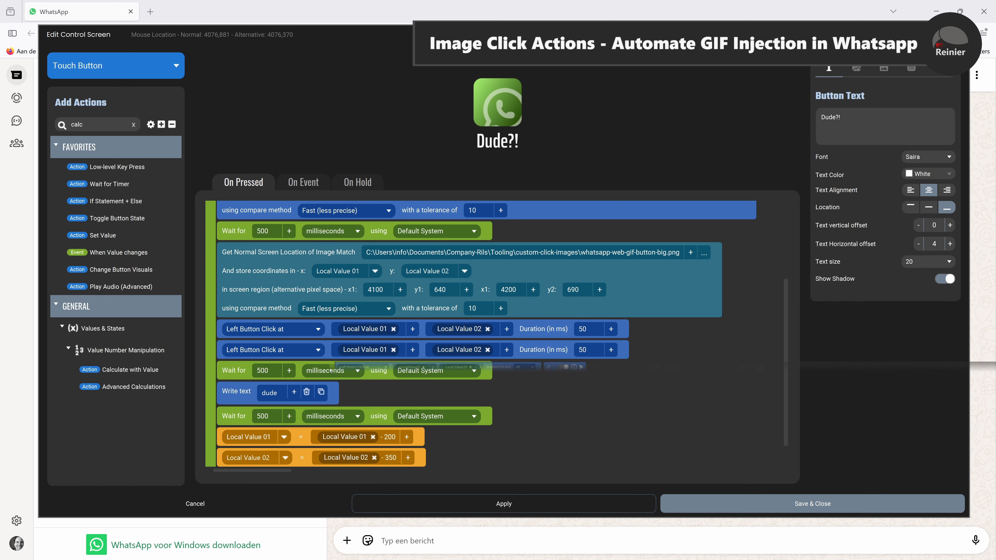
{"action": "left_click_drag", "start_coordinate": [330, 350], "coordinate": [338, 446]}
{"action": "left_click_drag", "start_coordinate": [339, 446], "coordinate": [339, 447]}
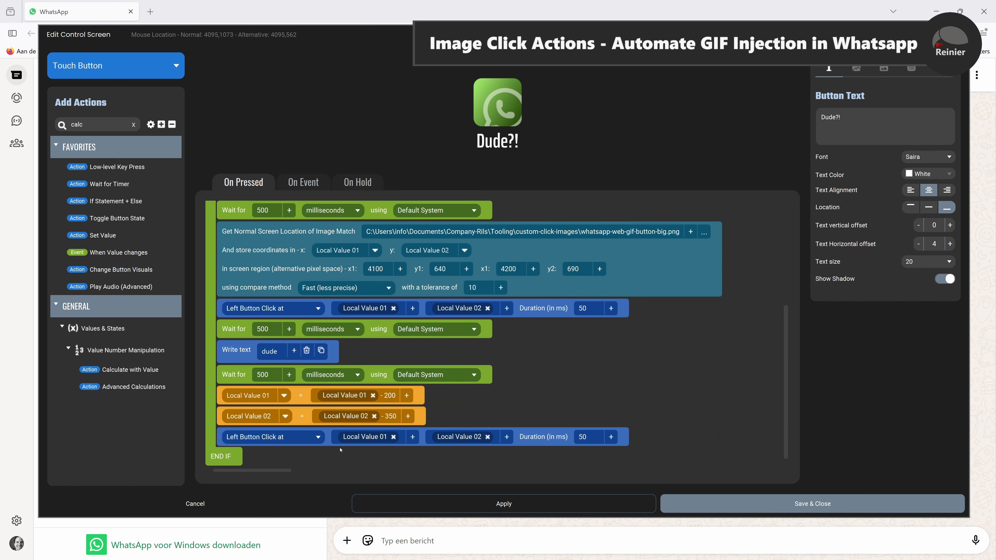
{"action": "left_click", "coordinate": [688, 508]}
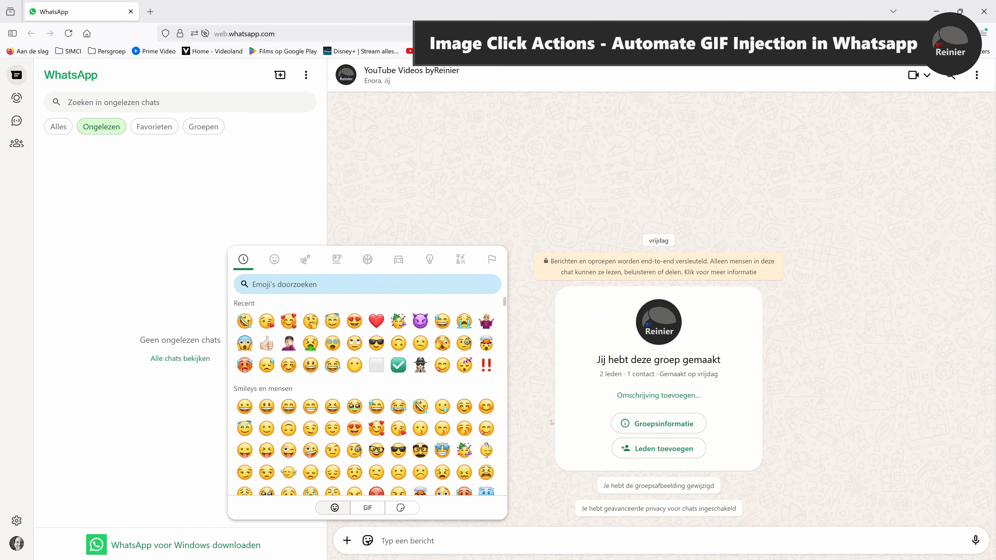